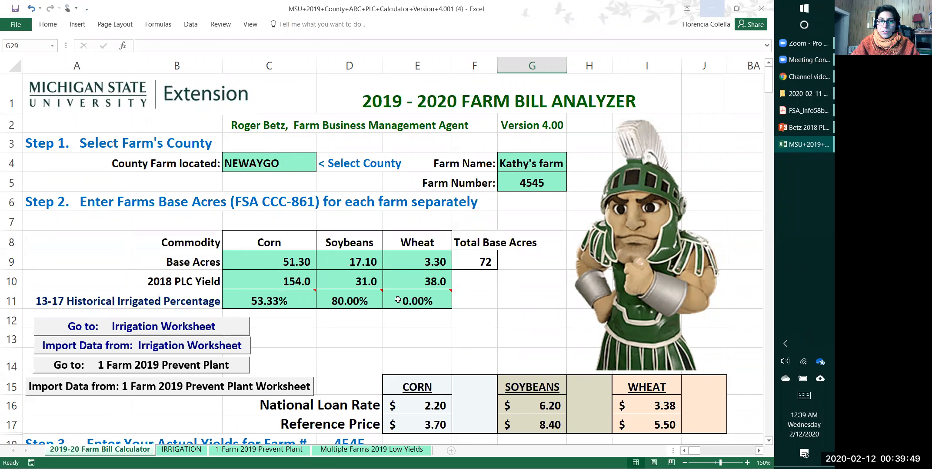
Step: Go from the 2019-20 Farm Bill Calculator to the 1 Farm 2019 Prevent Plant worksheet
mouse_move(422, 303)
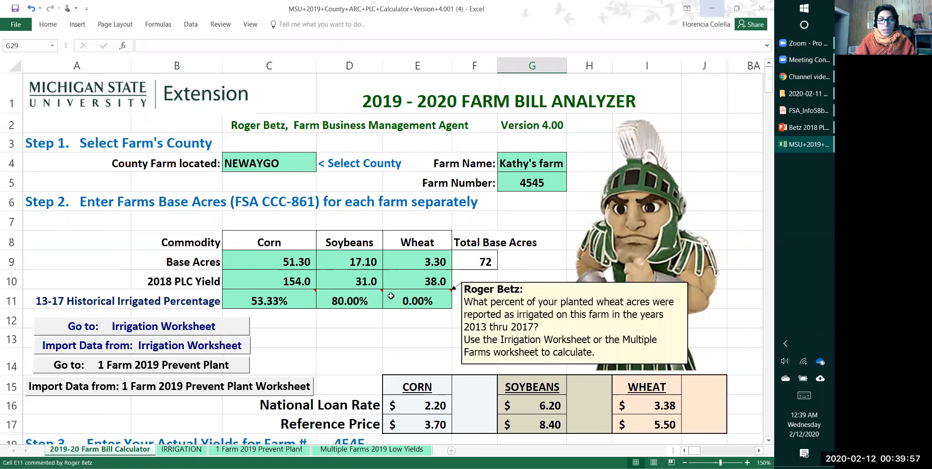
scroll(406, 301, down, 3)
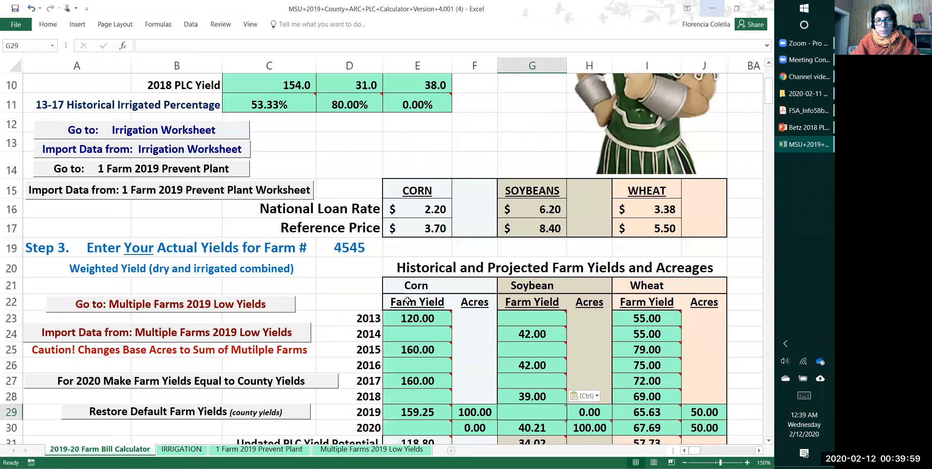
scroll(486, 300, down, 2)
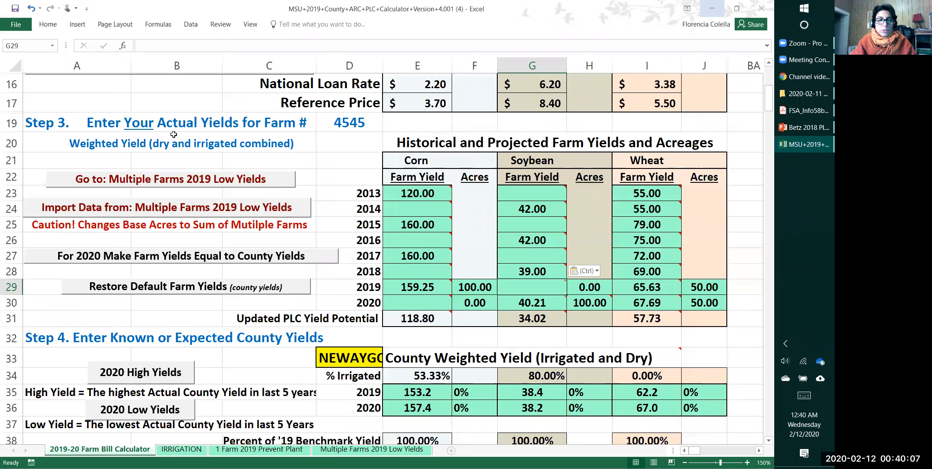
click(253, 450)
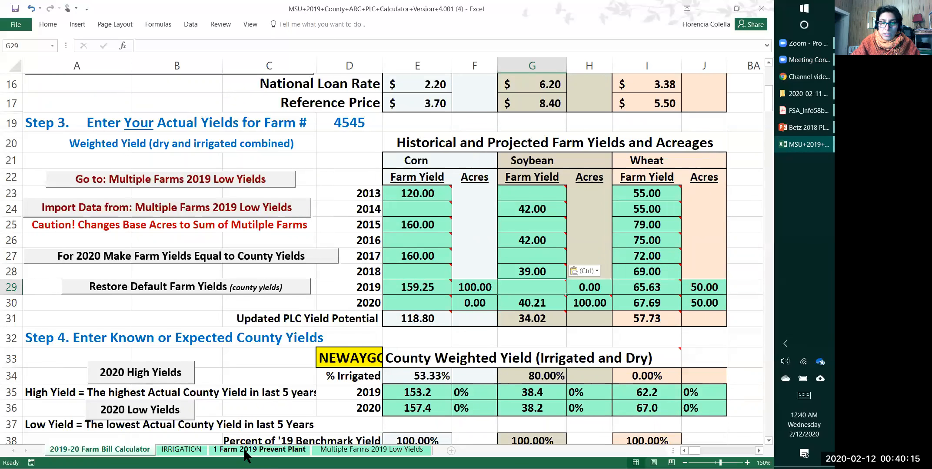
click(122, 450)
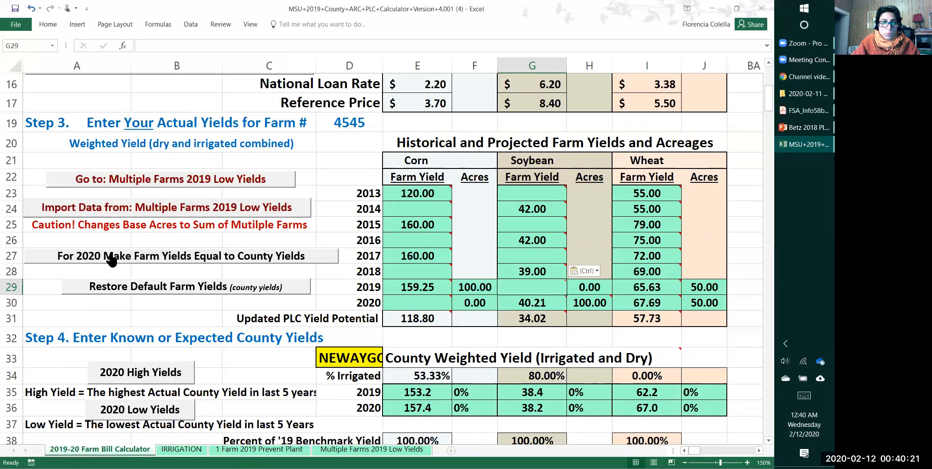
scroll(110, 261, up, 2)
scroll(111, 261, up, 1)
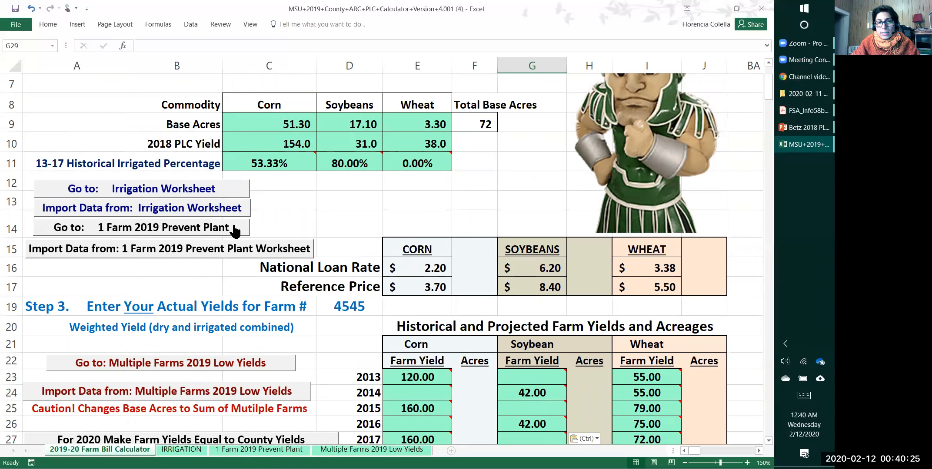
click(178, 229)
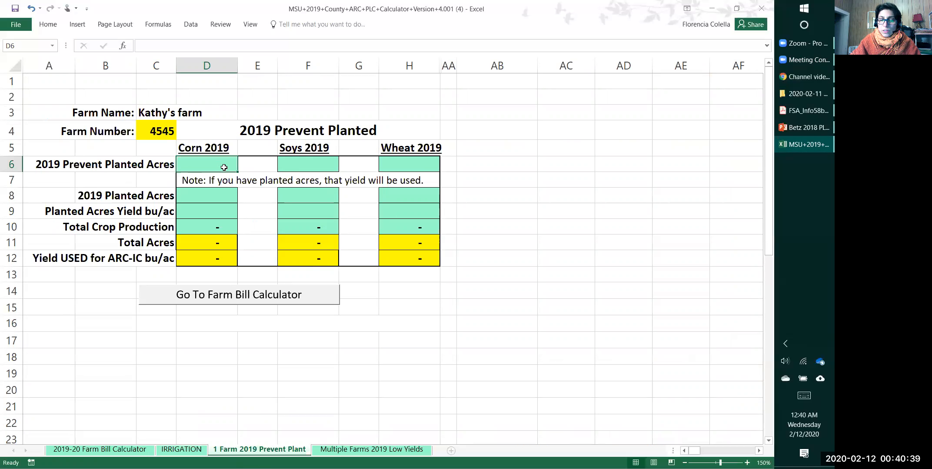
Step: Enter the 2019 corn data: 60 prevent planted acres, 40 planted acres and a planted acres yield of 50 bu/ac
text(60)
key(Return)
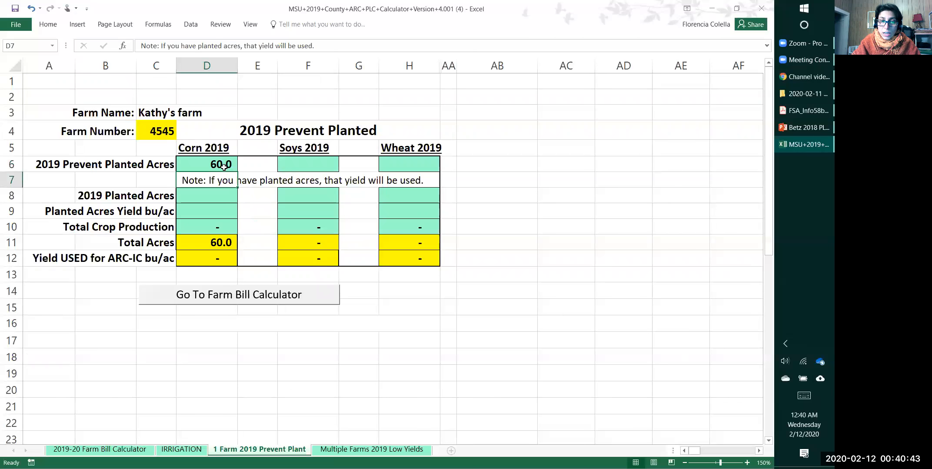
key(Return)
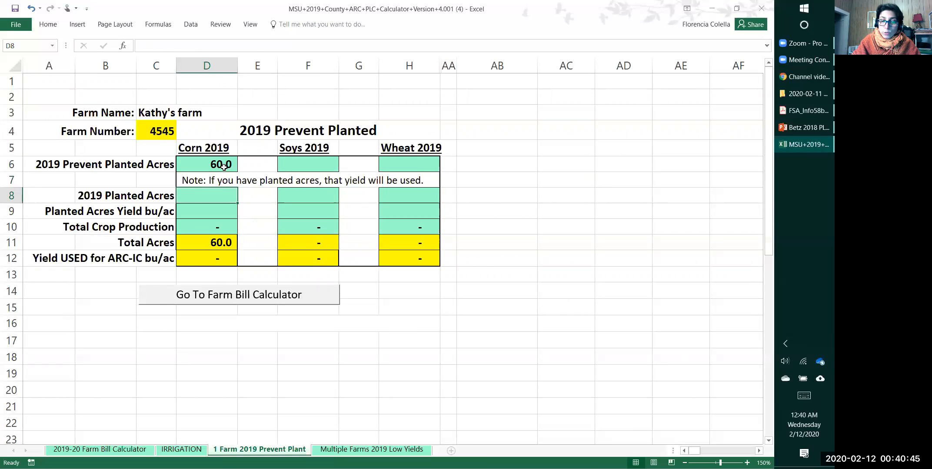
text(40)
key(Return)
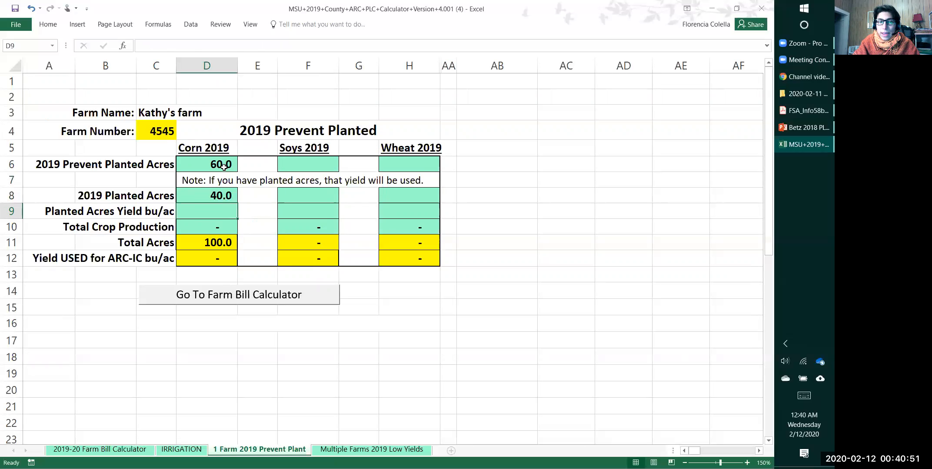
text(50)
key(Return)
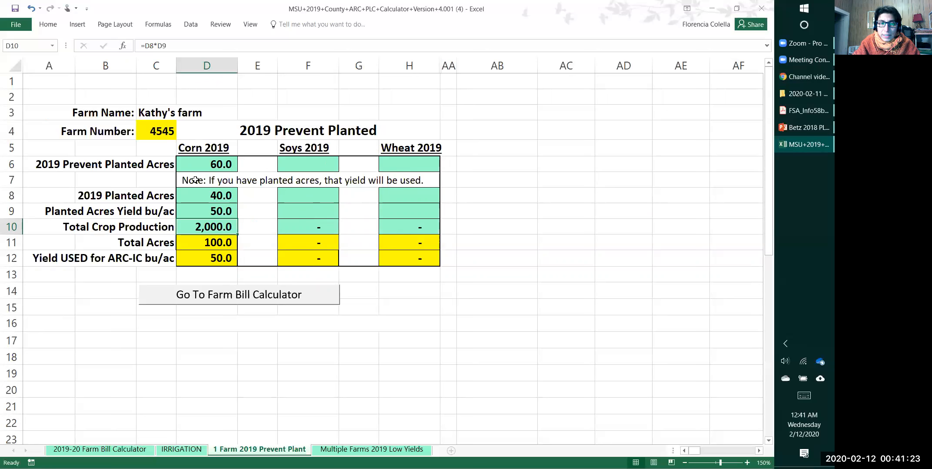
Step: Enter the 2019 wheat data: 50 planted acres and a planted acres yield of 30 bu/ac
click(411, 196)
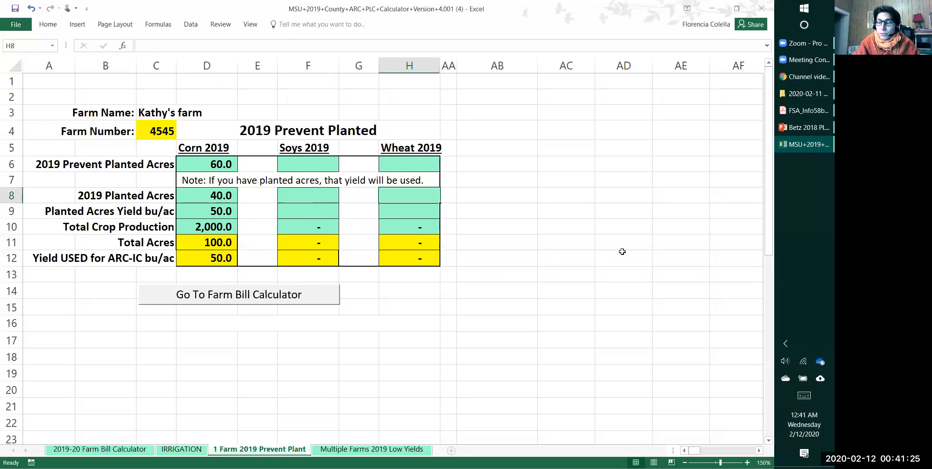
text(50)
key(Return)
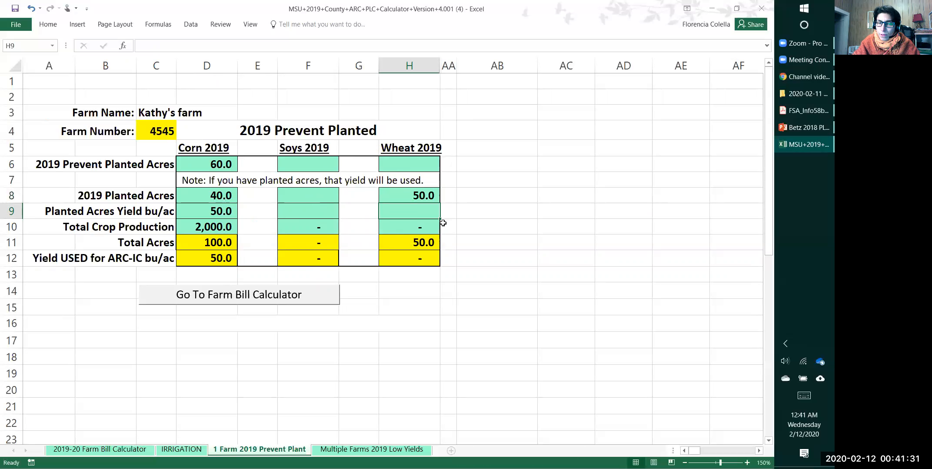
text(40)
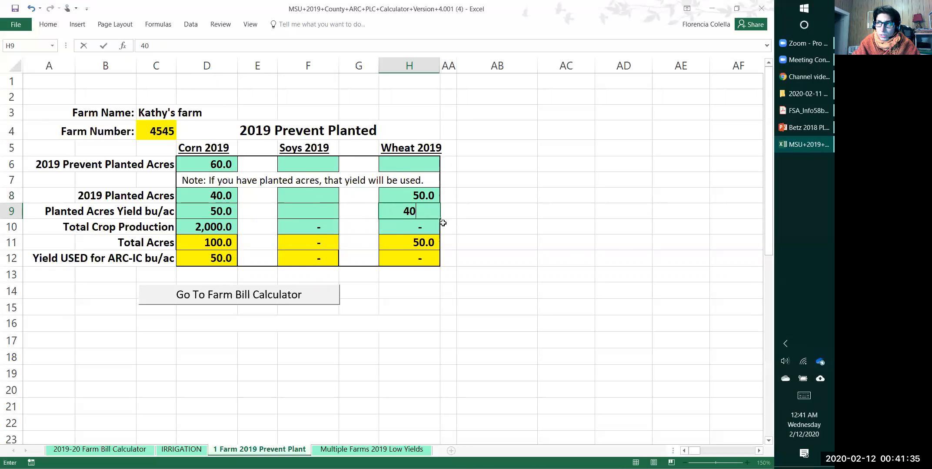
key(BackSpace)
text(30)
key(Return)
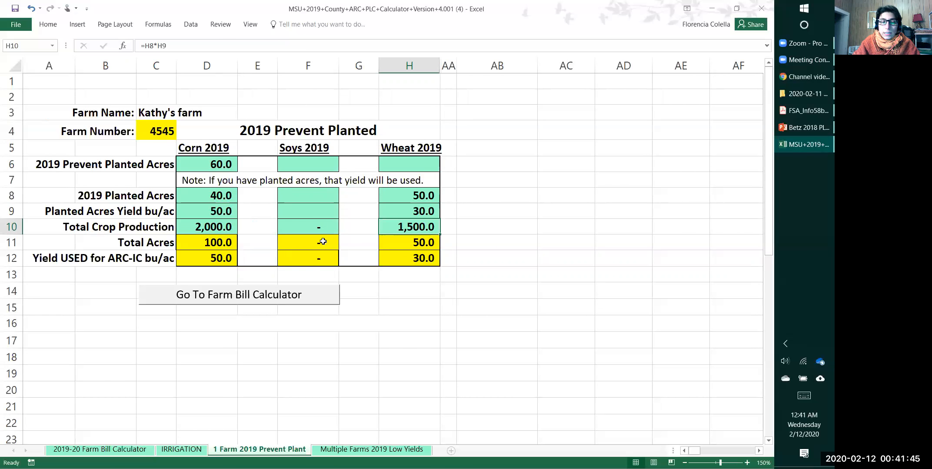
Step: Return to the Farm Bill Calculator and import the 1 Farm 2019 Prevent Plant data into the 2019 yields and acreages row
click(252, 297)
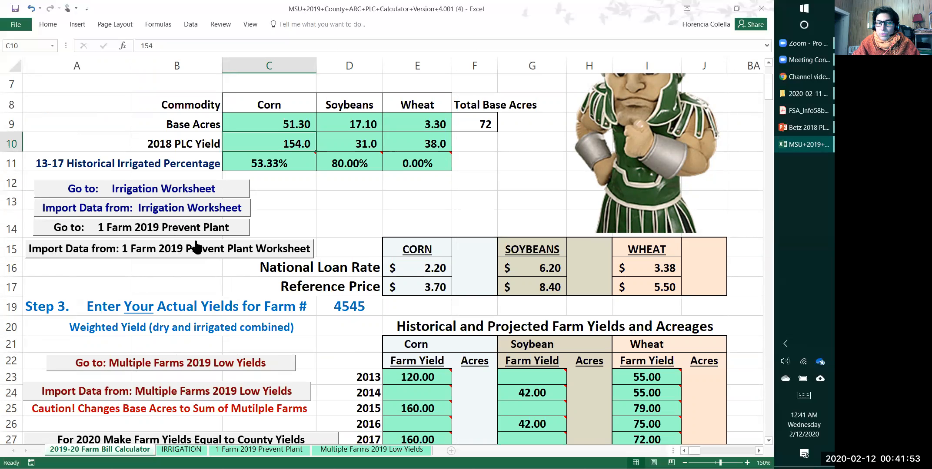
scroll(223, 265, down, 1)
scroll(409, 389, down, 1)
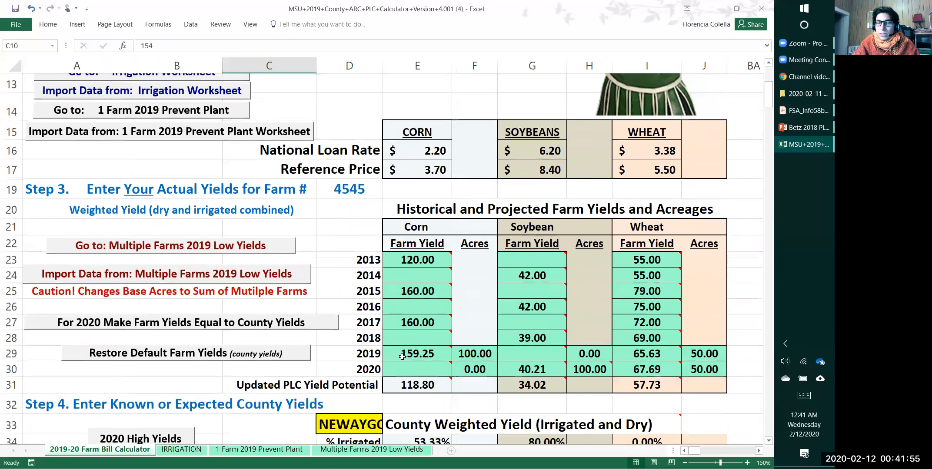
drag(349, 354, 709, 357)
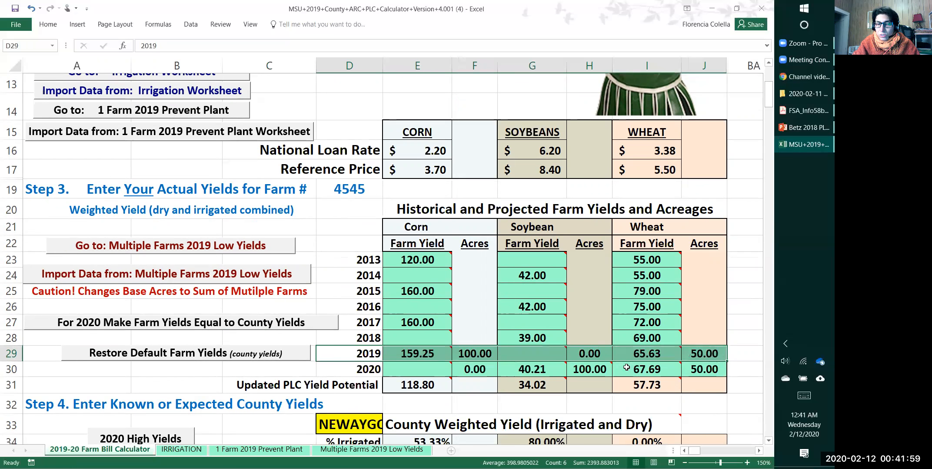
click(123, 132)
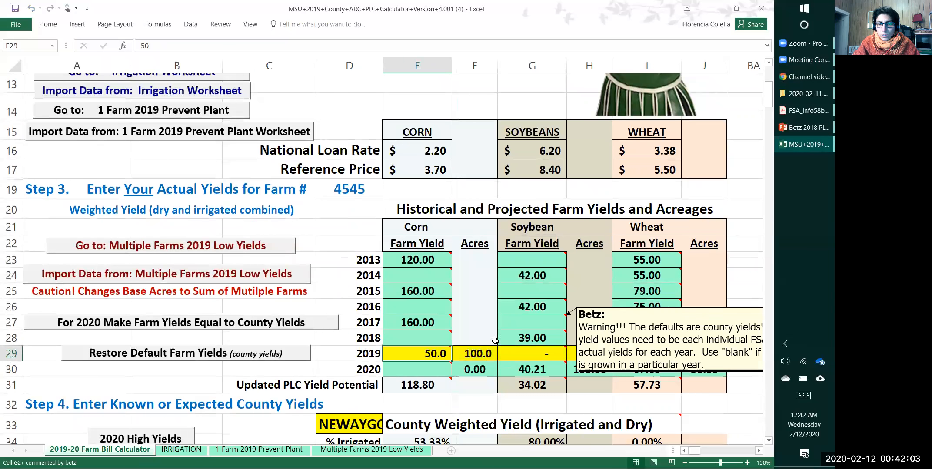
Step: Restore the default price projections in Step 5 and the default county benchmark yields in Step 4
mouse_move(677, 360)
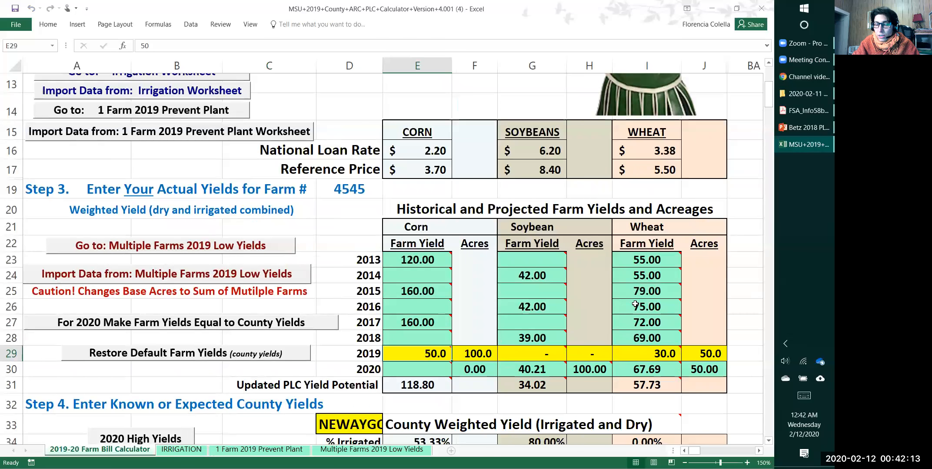
mouse_move(635, 306)
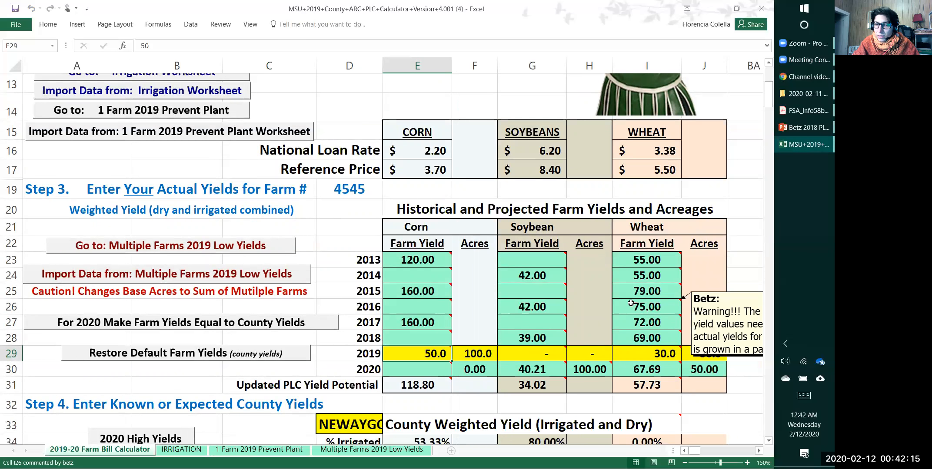
mouse_move(412, 383)
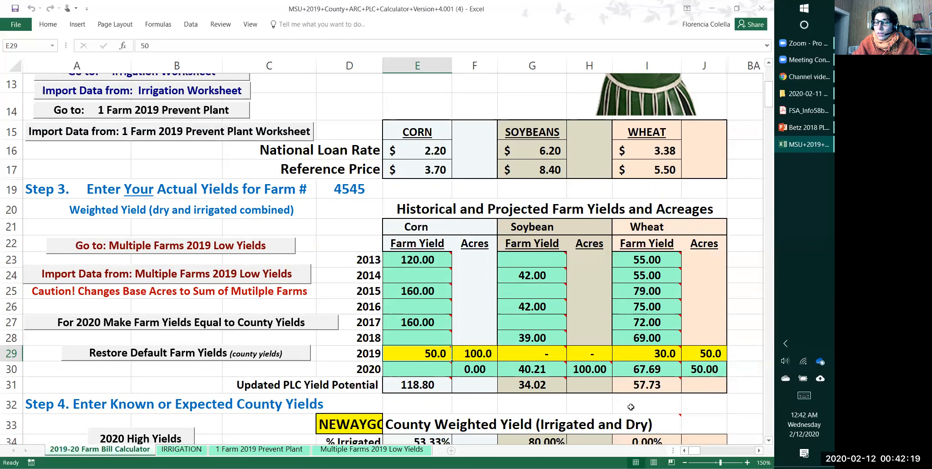
mouse_move(549, 422)
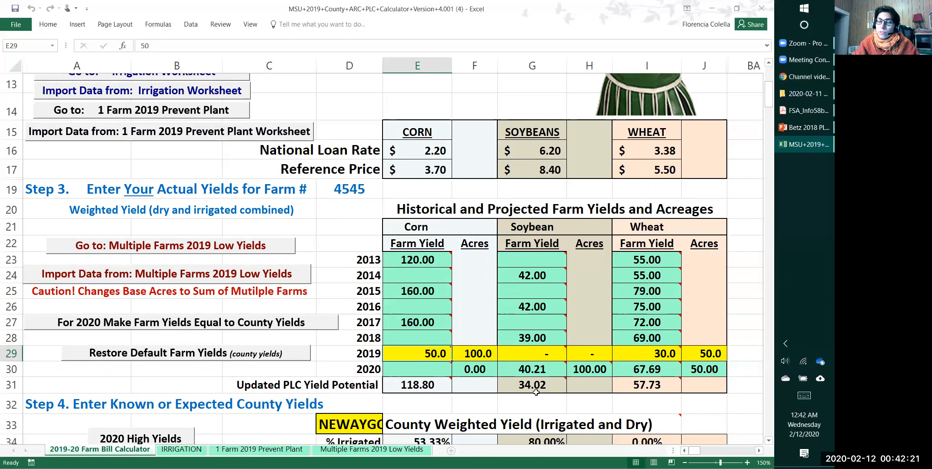
mouse_move(541, 383)
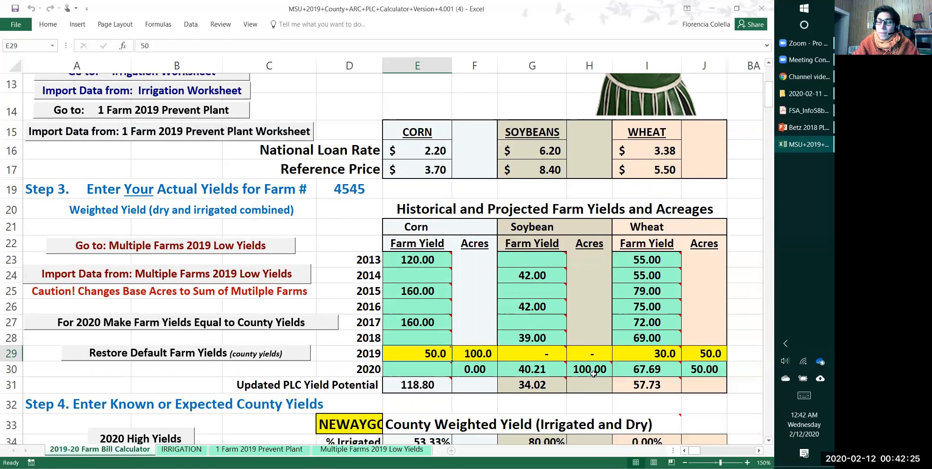
mouse_move(594, 422)
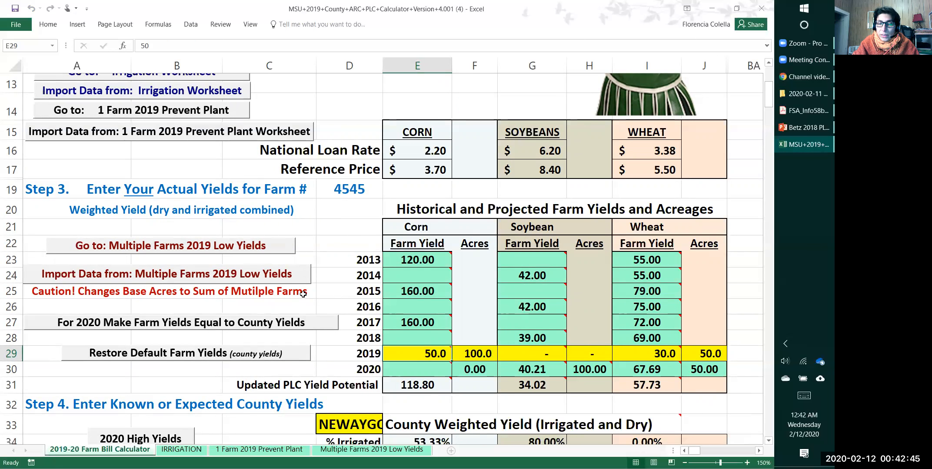
scroll(303, 294, down, 6)
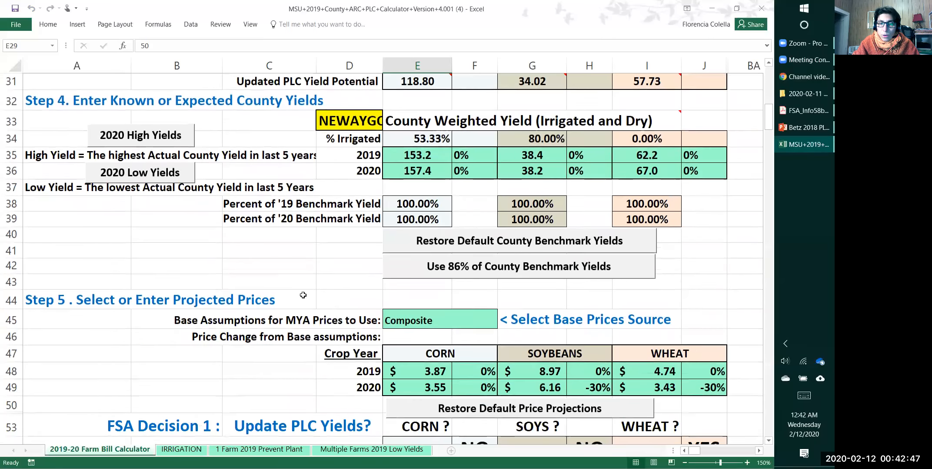
scroll(303, 296, down, 3)
scroll(303, 295, down, 1)
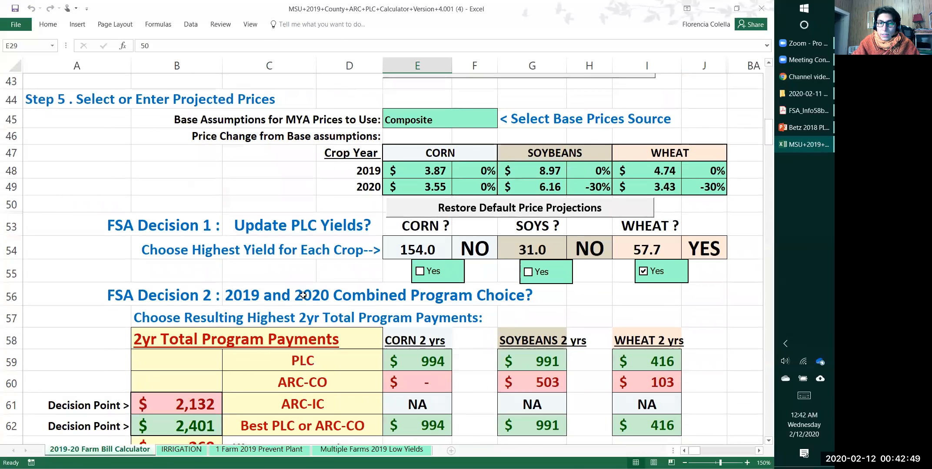
click(572, 209)
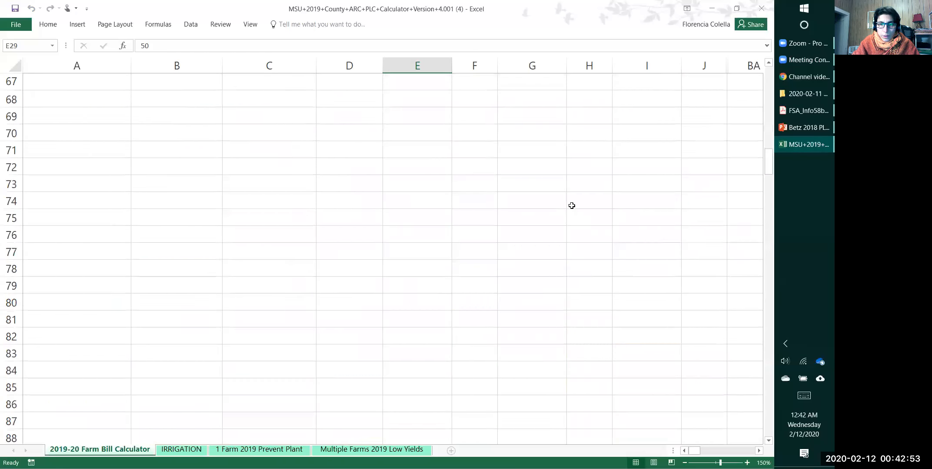
scroll(609, 209, up, 2)
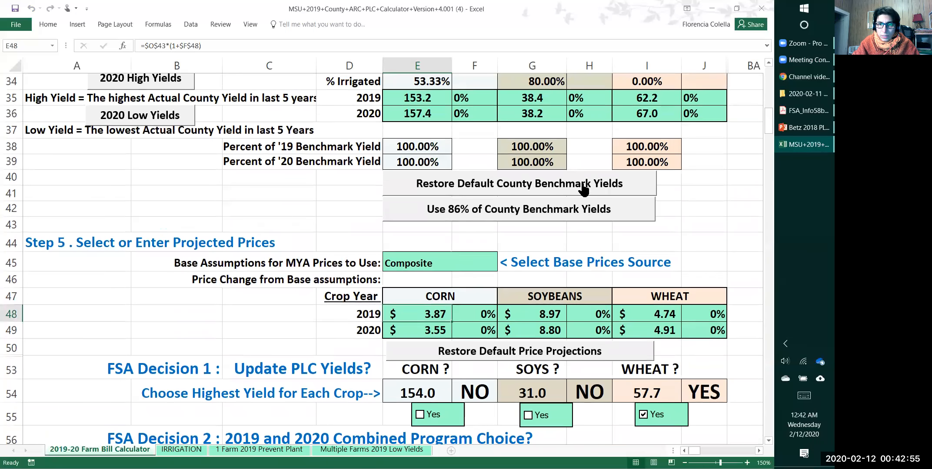
click(555, 246)
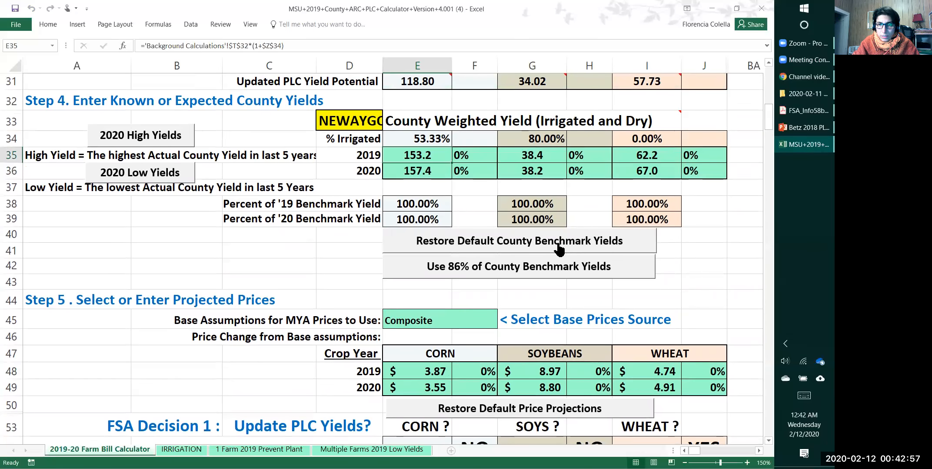
Step: Compare the ARC-IC payment with the Best PLC or ARC-CO payment in the 2yr Total Program Payments table of FSA Decision 2
scroll(560, 254, down, 6)
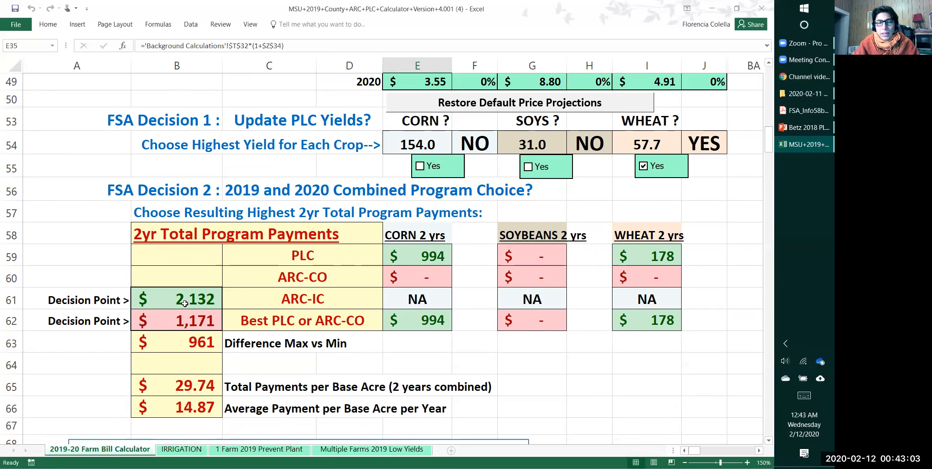
click(172, 303)
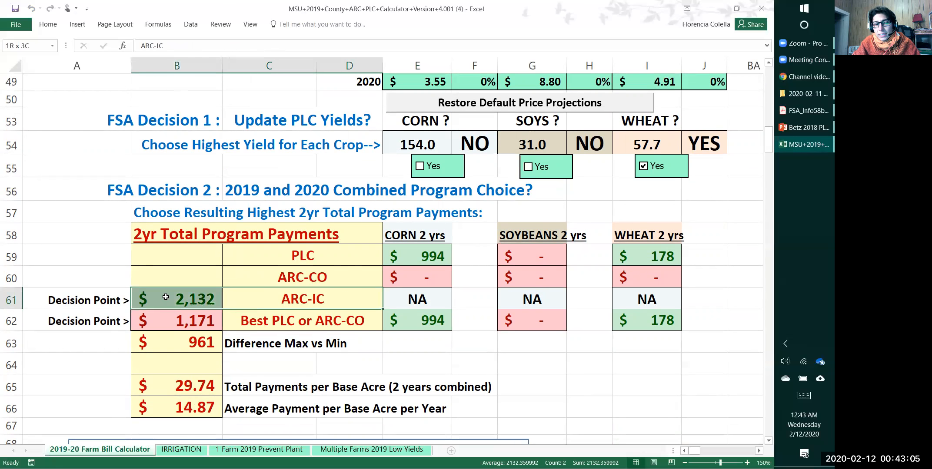
click(270, 299)
drag(160, 299, 160, 298)
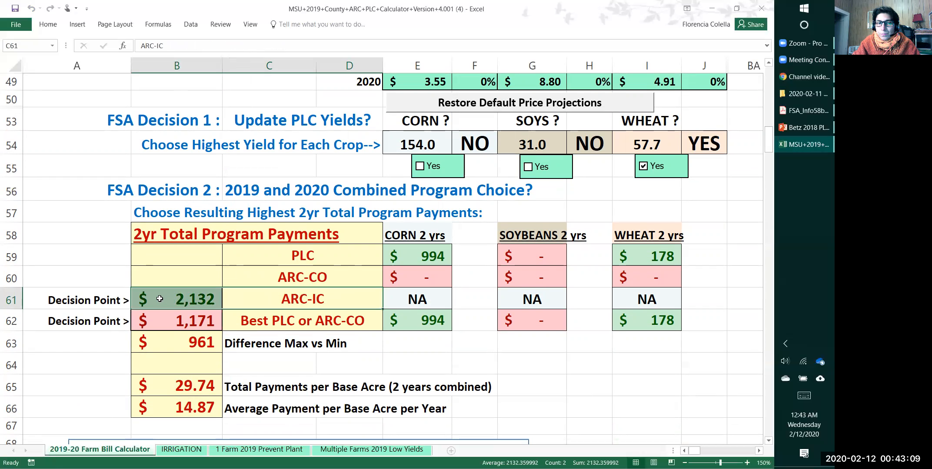
click(270, 300)
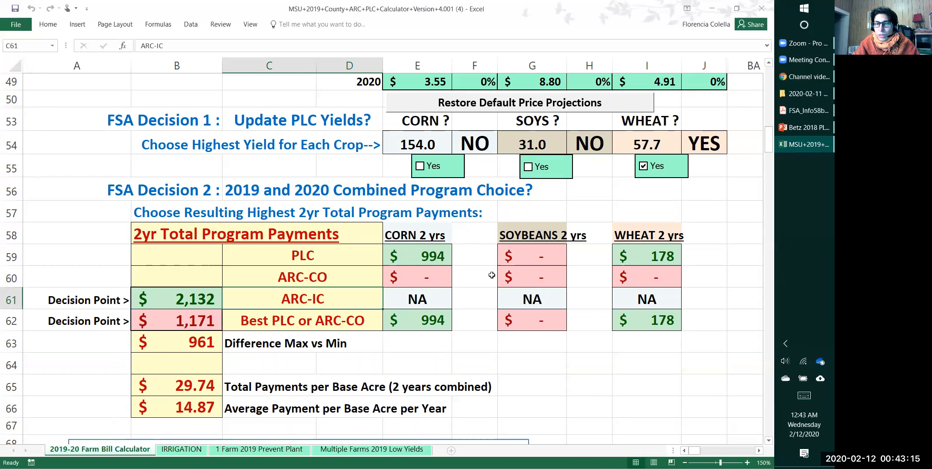
click(12, 300)
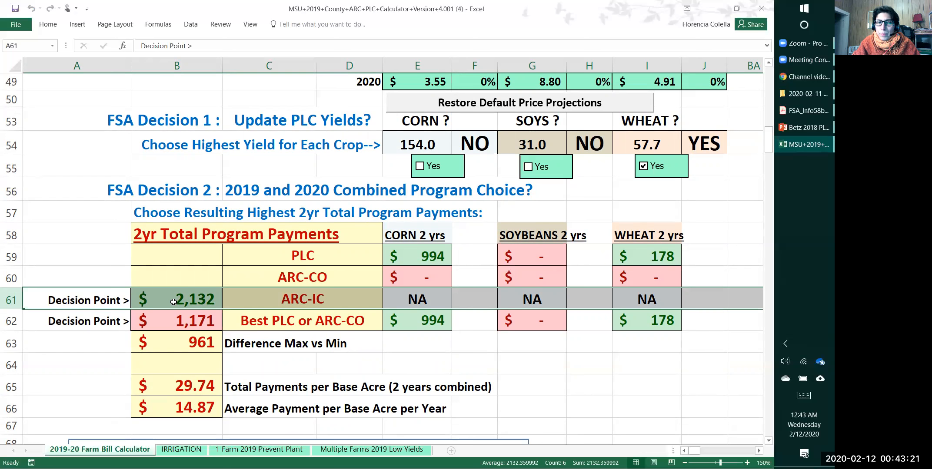
click(302, 305)
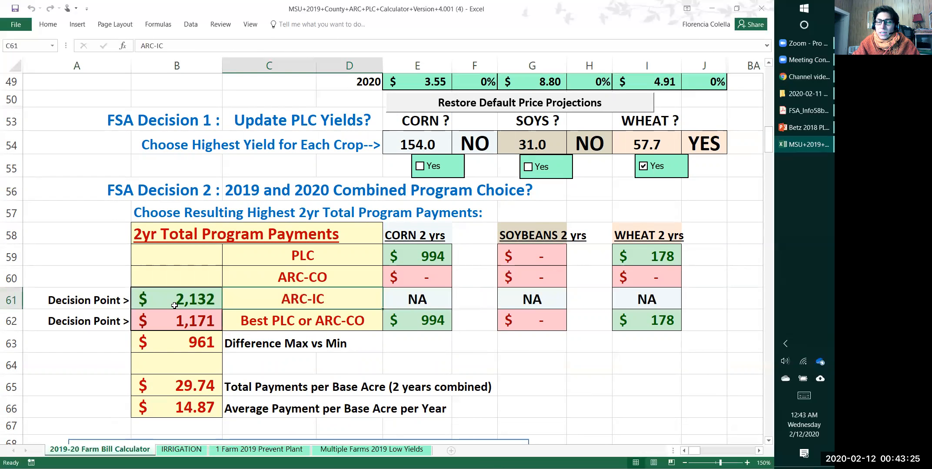